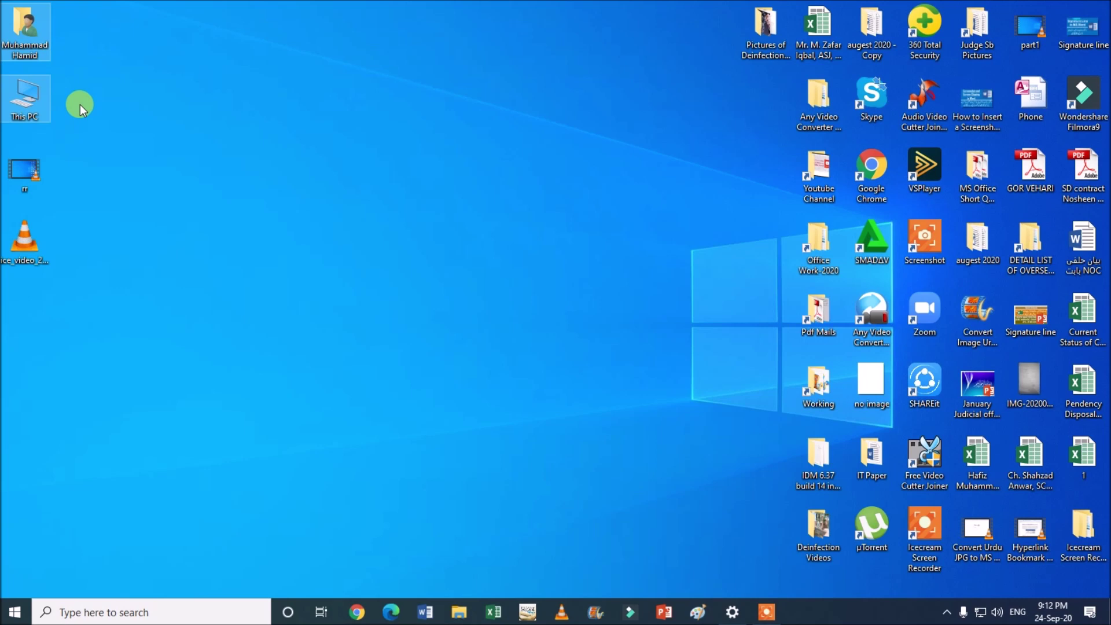
Open the Desktop Icon Settings dialog from the Themes page of the desktop personalization settings.
click(25, 100)
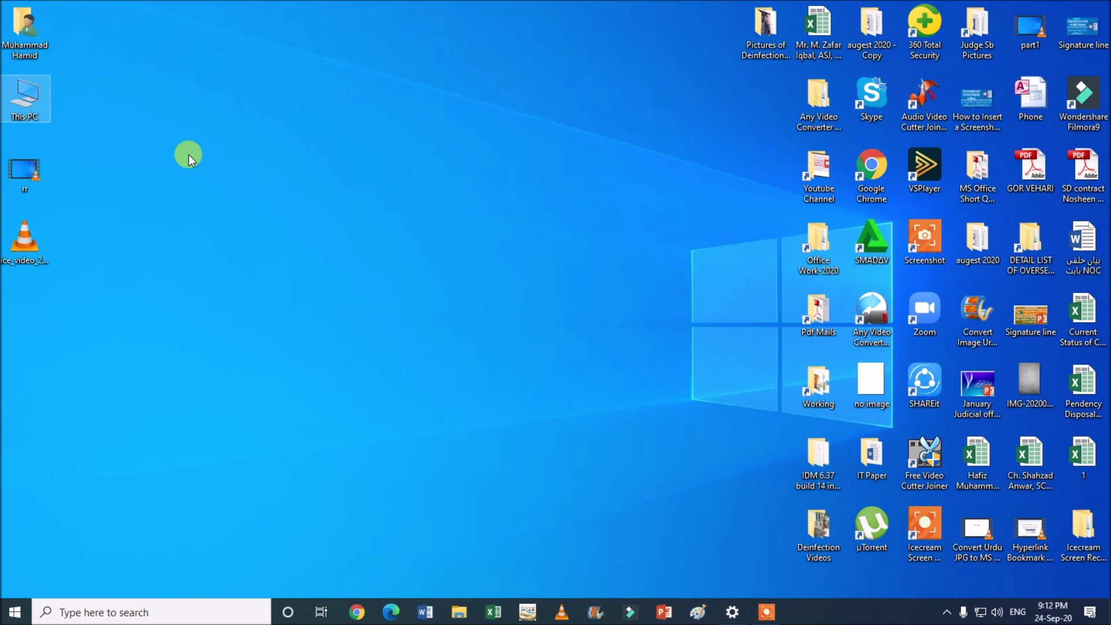
right_click(309, 128)
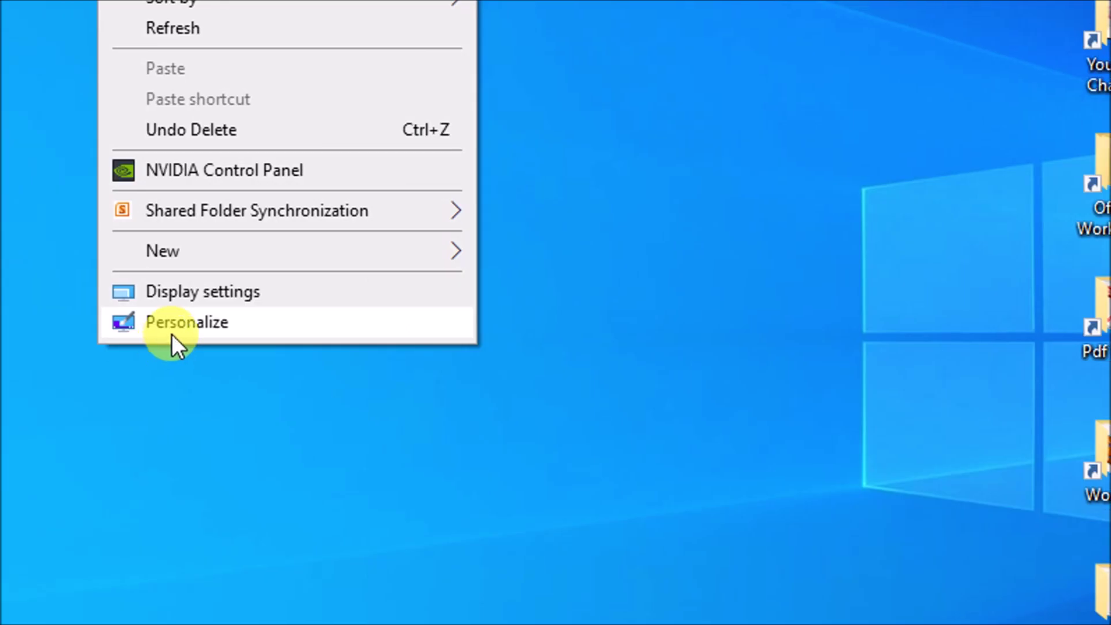
mouse_move(338, 154)
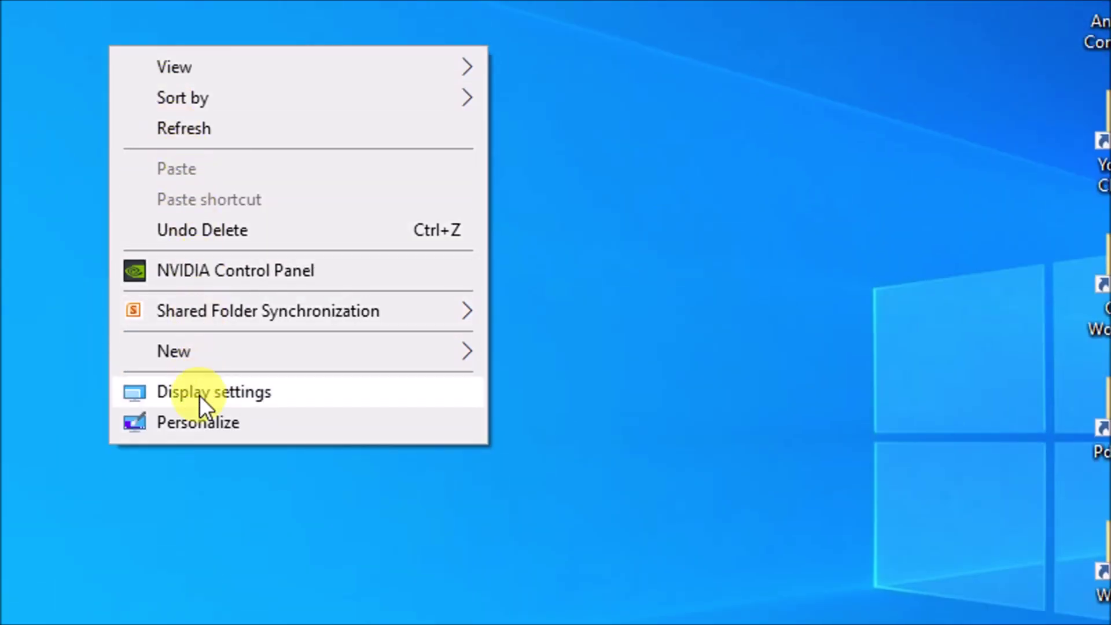
click(184, 425)
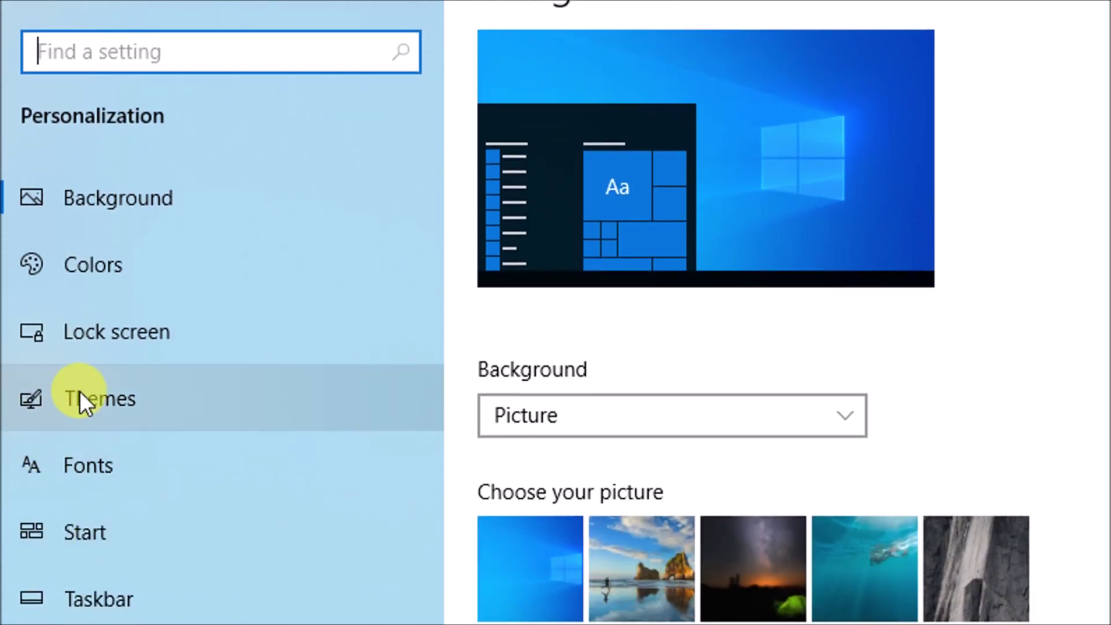
click(81, 391)
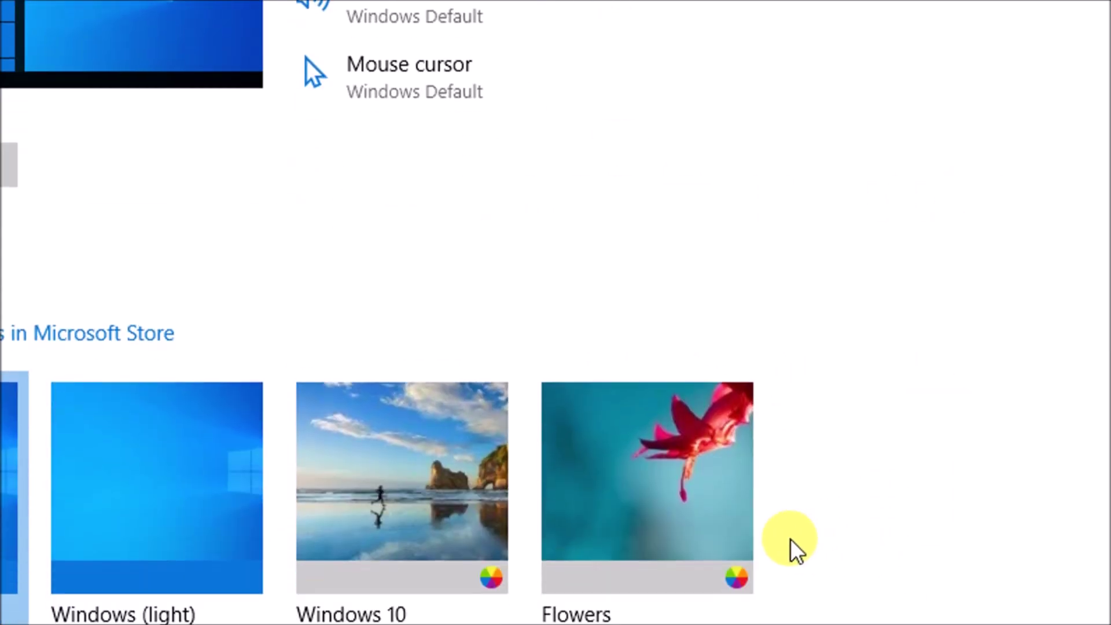
click(154, 450)
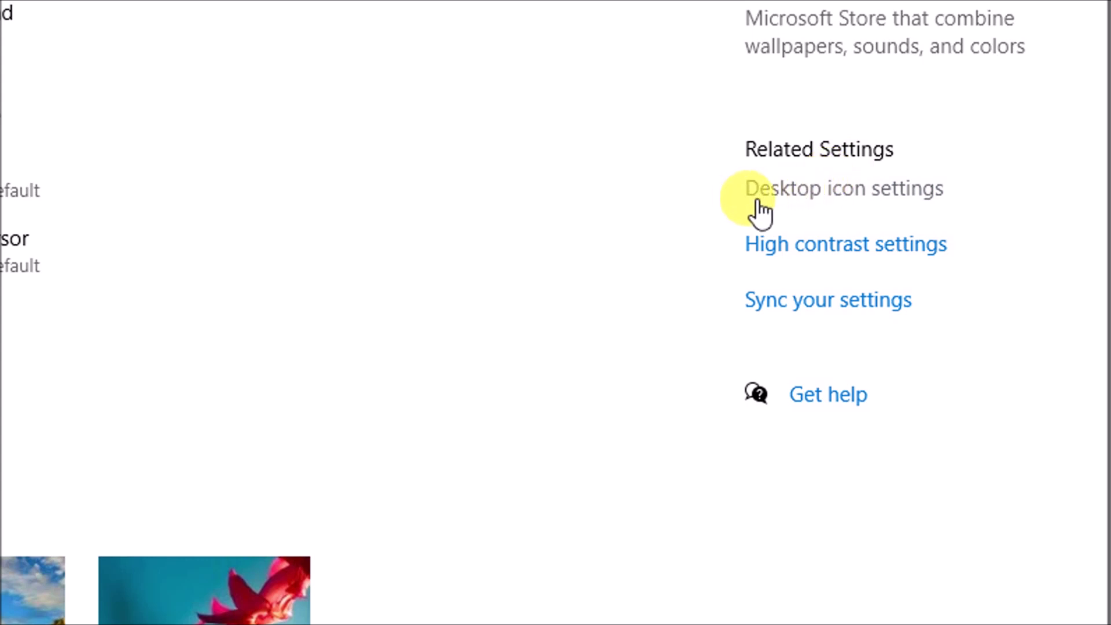
click(844, 193)
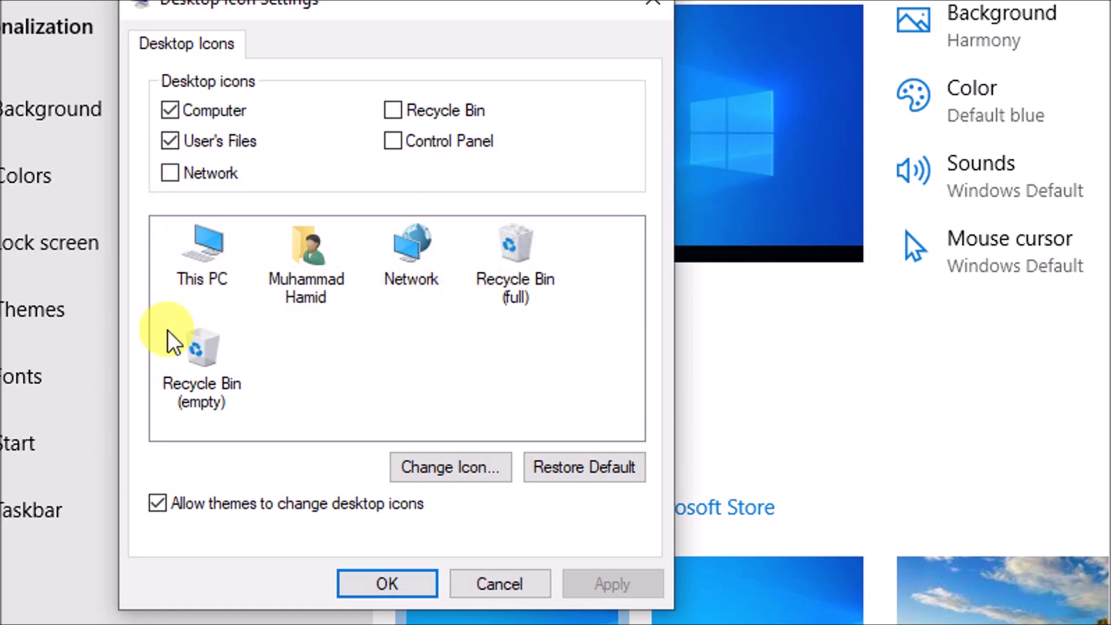
Enable the Network, Recycle Bin and Control Panel desktop icons, apply the change and return to the desktop.
click(171, 173)
click(398, 113)
click(398, 140)
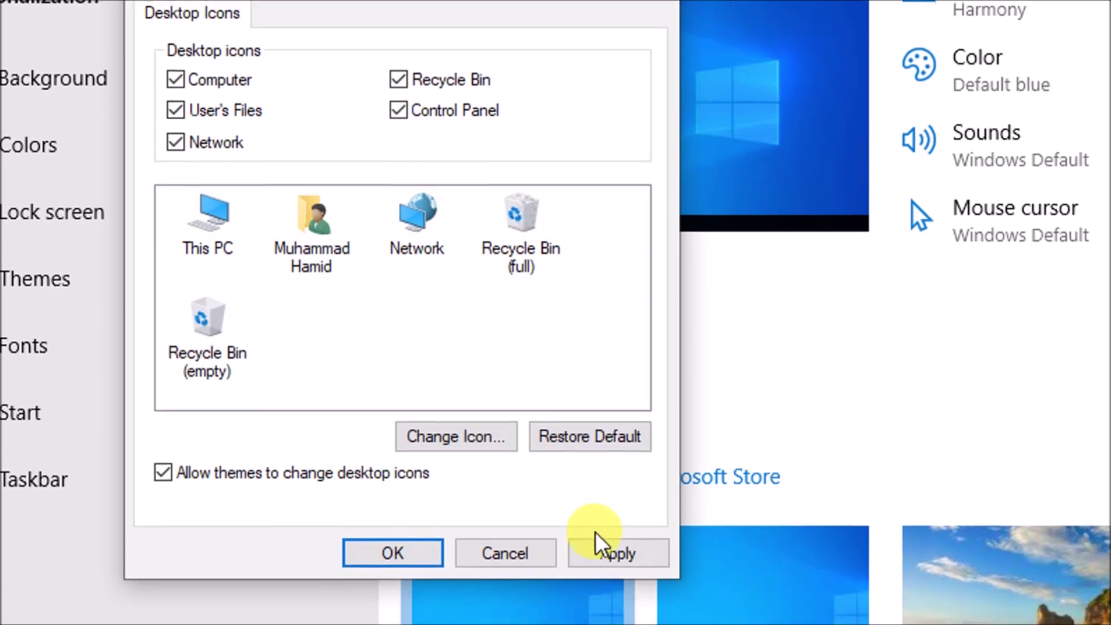
click(614, 587)
click(432, 514)
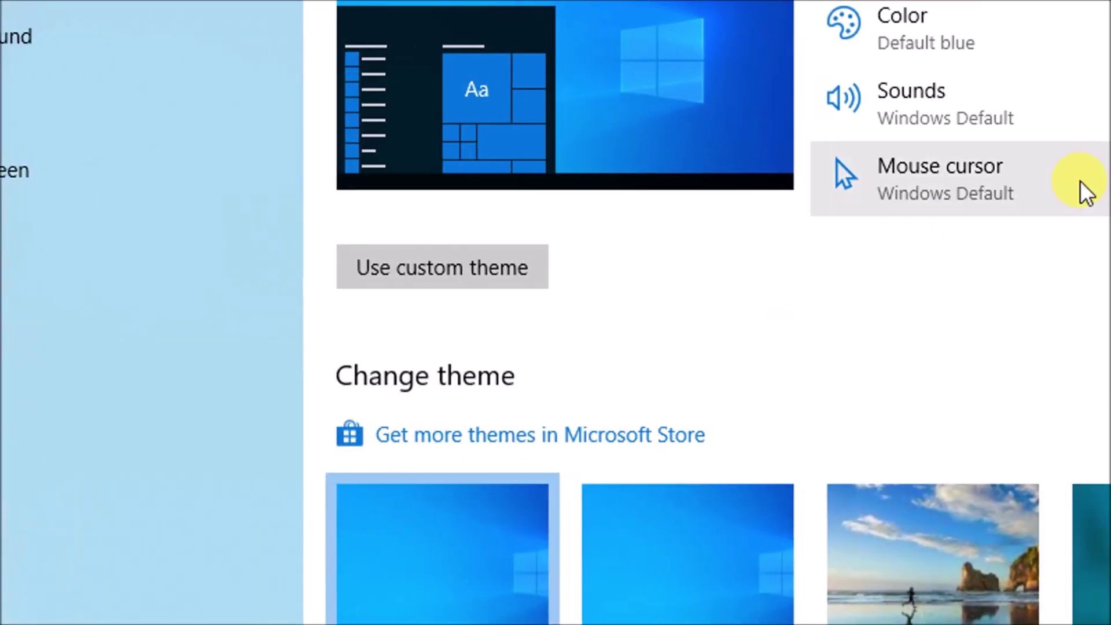
click(1075, 22)
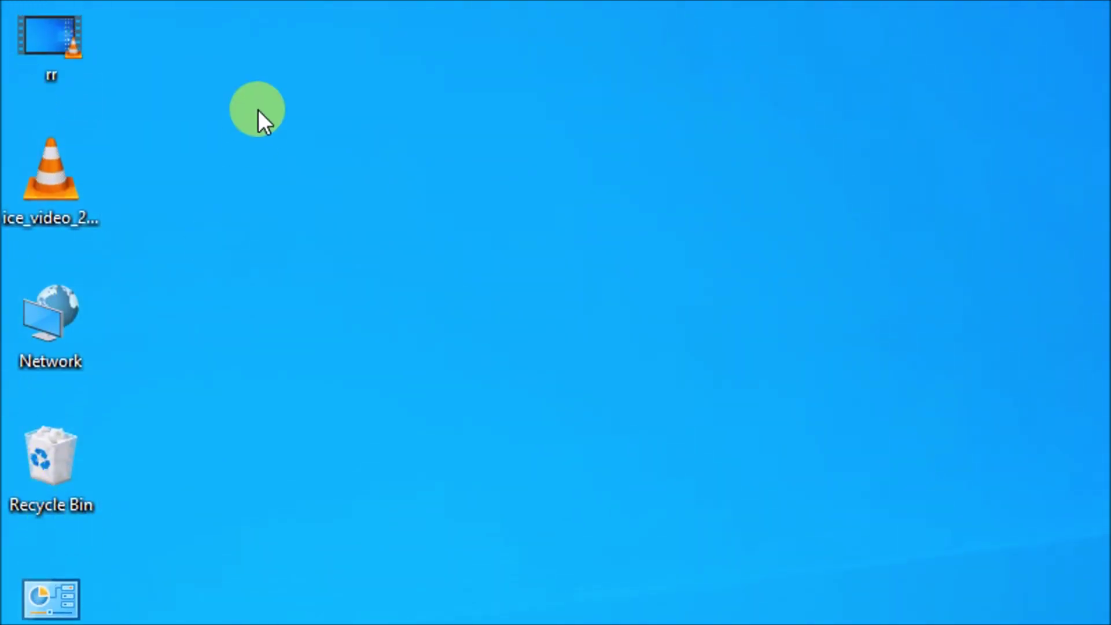
Reopen the Desktop Icon Settings dialog through the Themes personalization page.
right_click(341, 91)
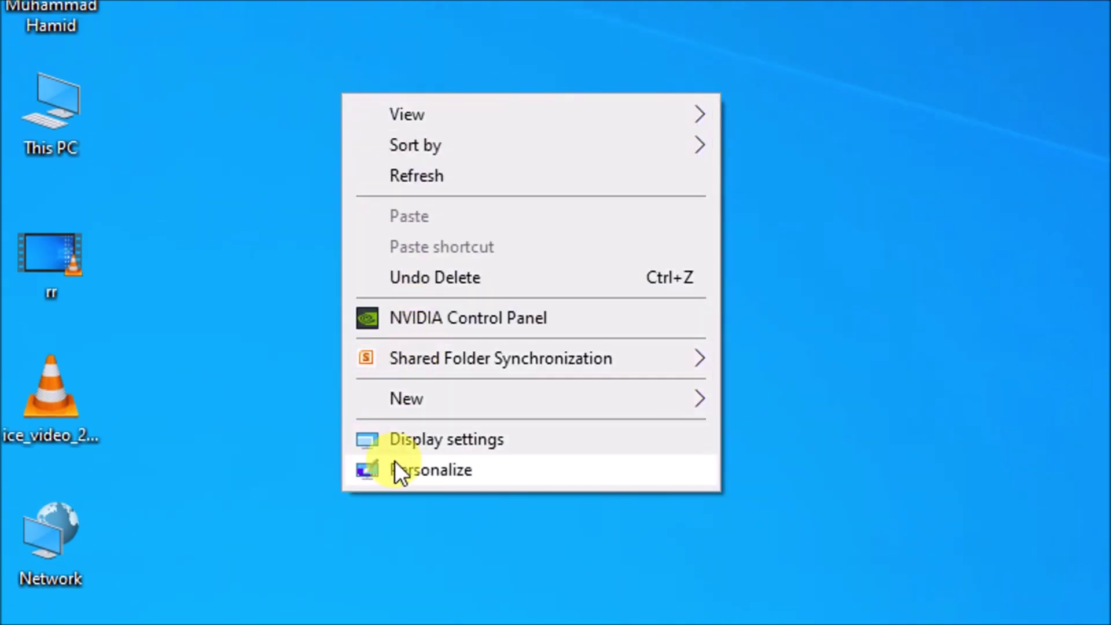
click(389, 466)
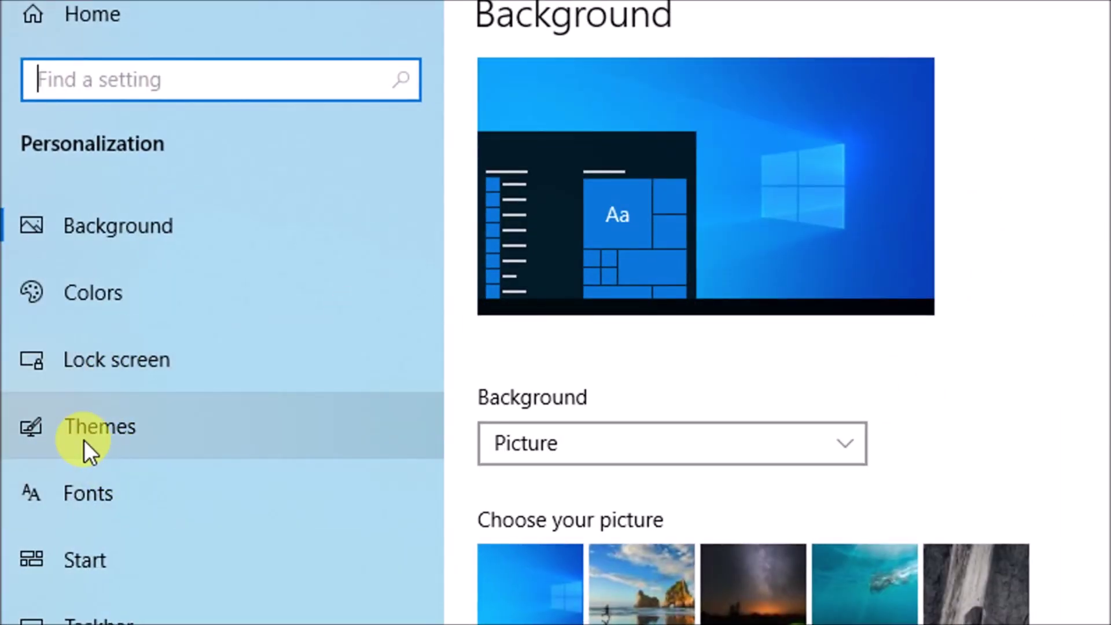
click(85, 440)
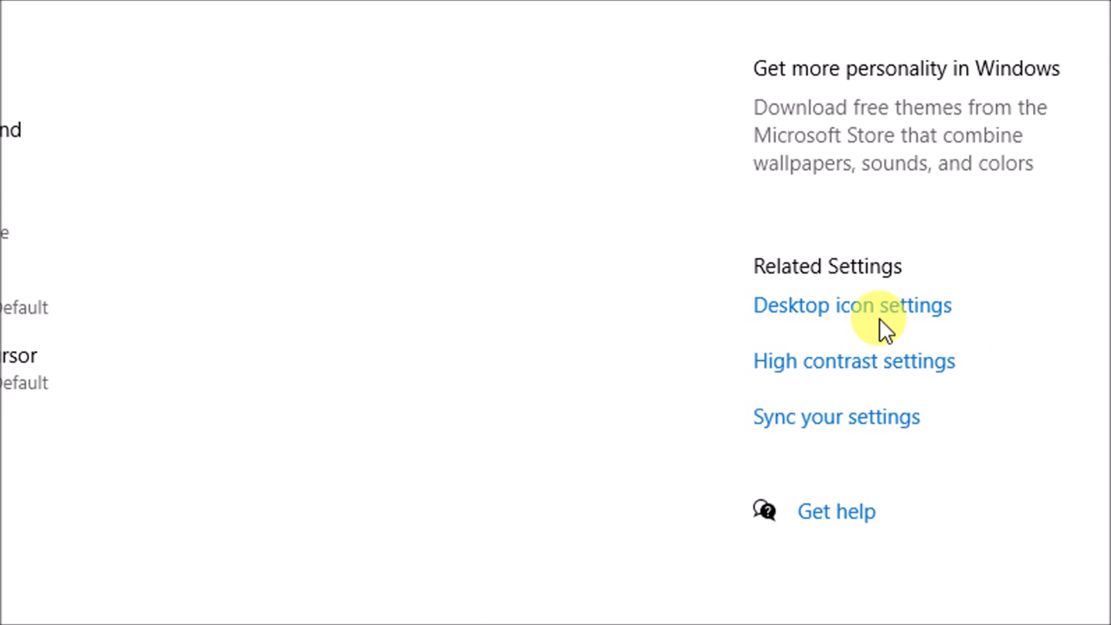
click(838, 322)
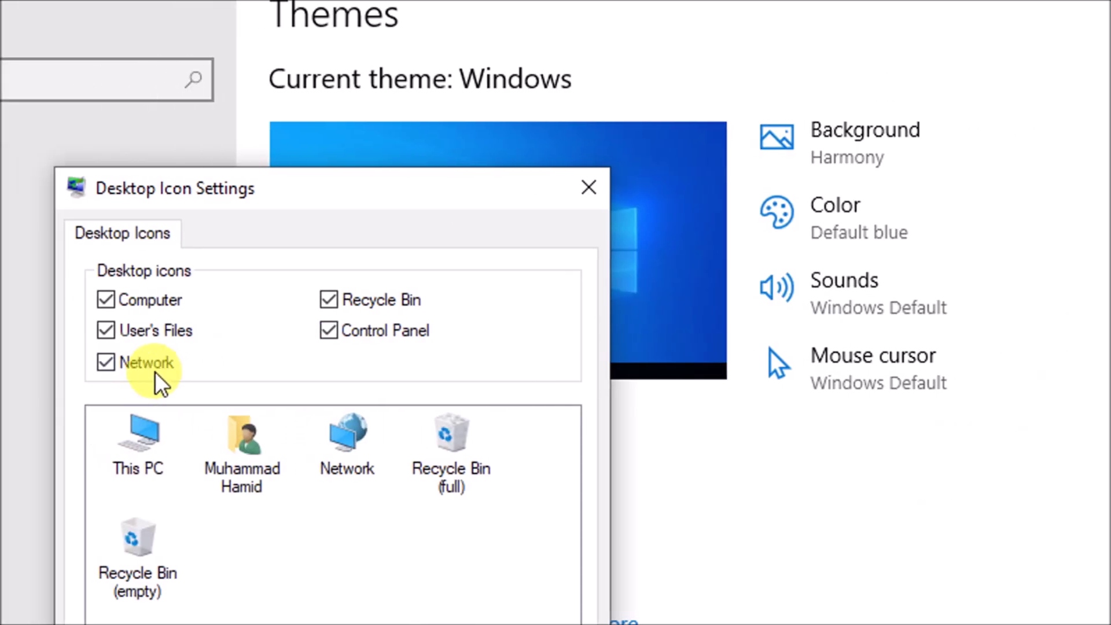
Hide the User's Files, Network, Recycle Bin and Control Panel desktop icons, apply the change and return to the desktop.
click(107, 301)
click(178, 302)
click(184, 330)
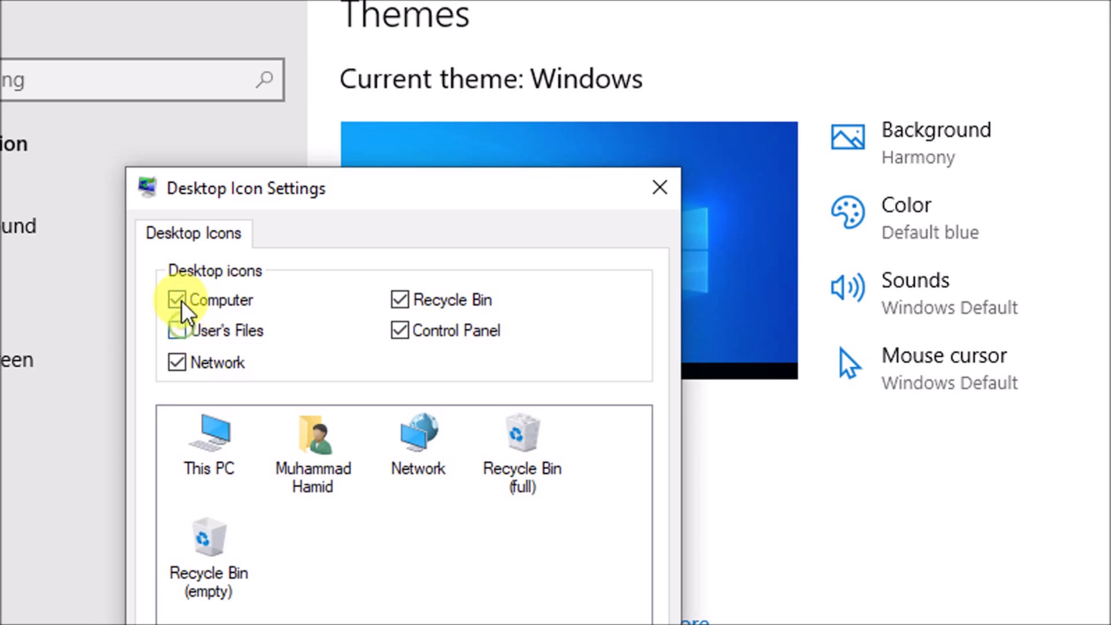
click(176, 365)
click(398, 301)
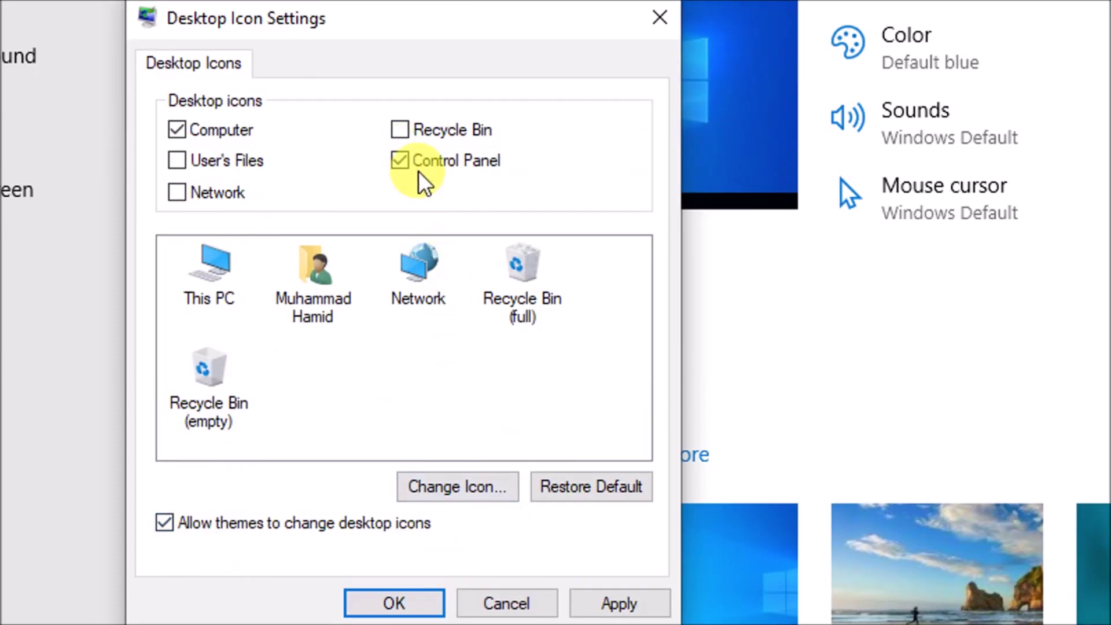
click(412, 336)
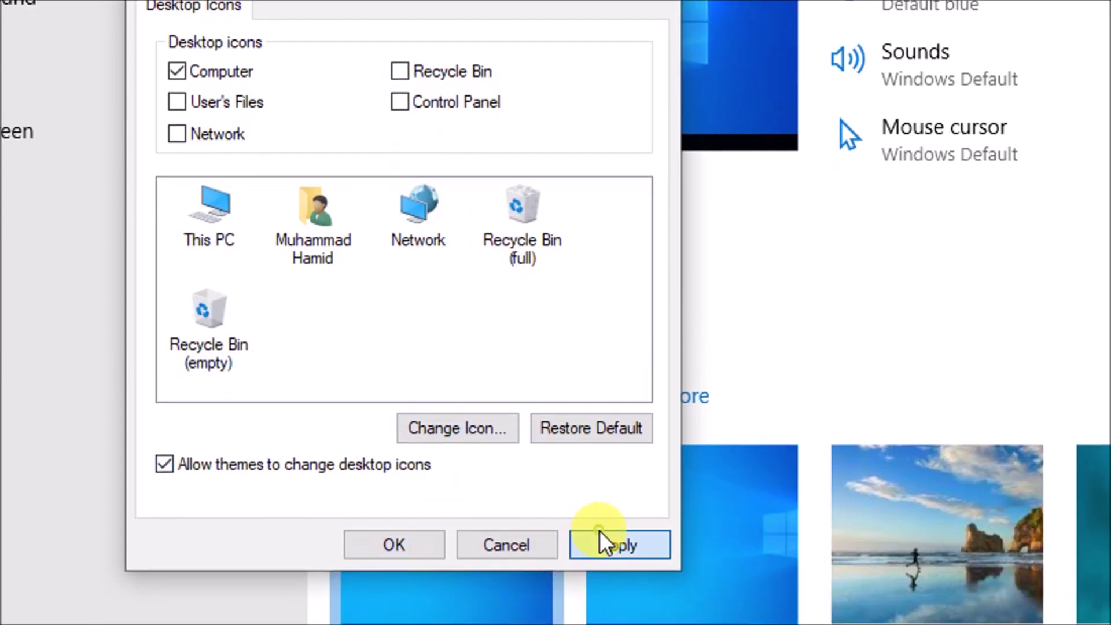
click(602, 597)
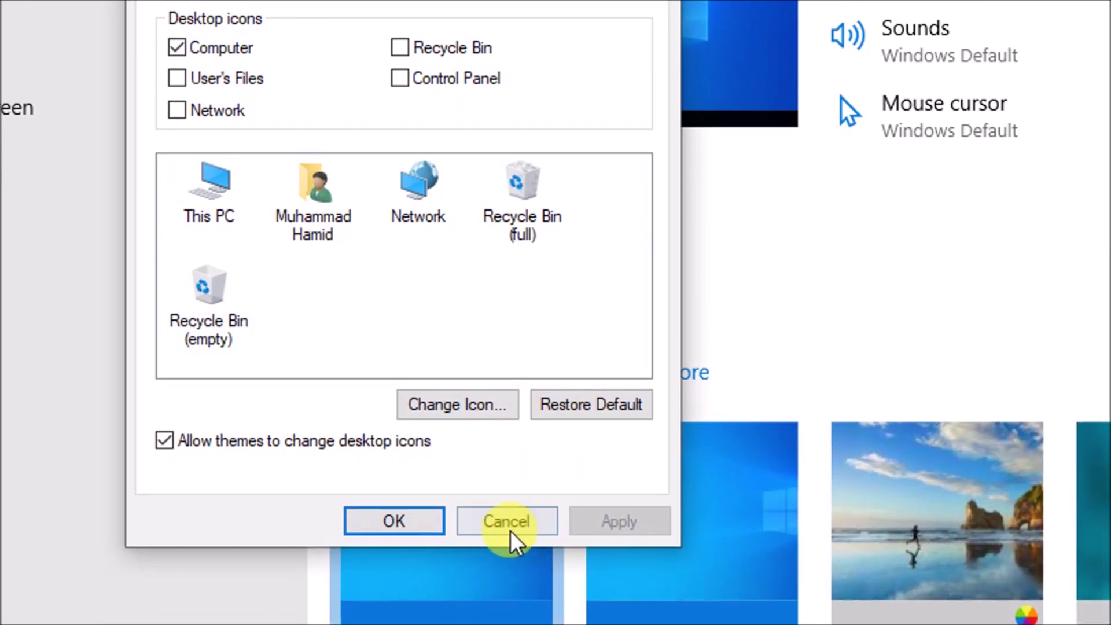
click(397, 603)
click(978, 17)
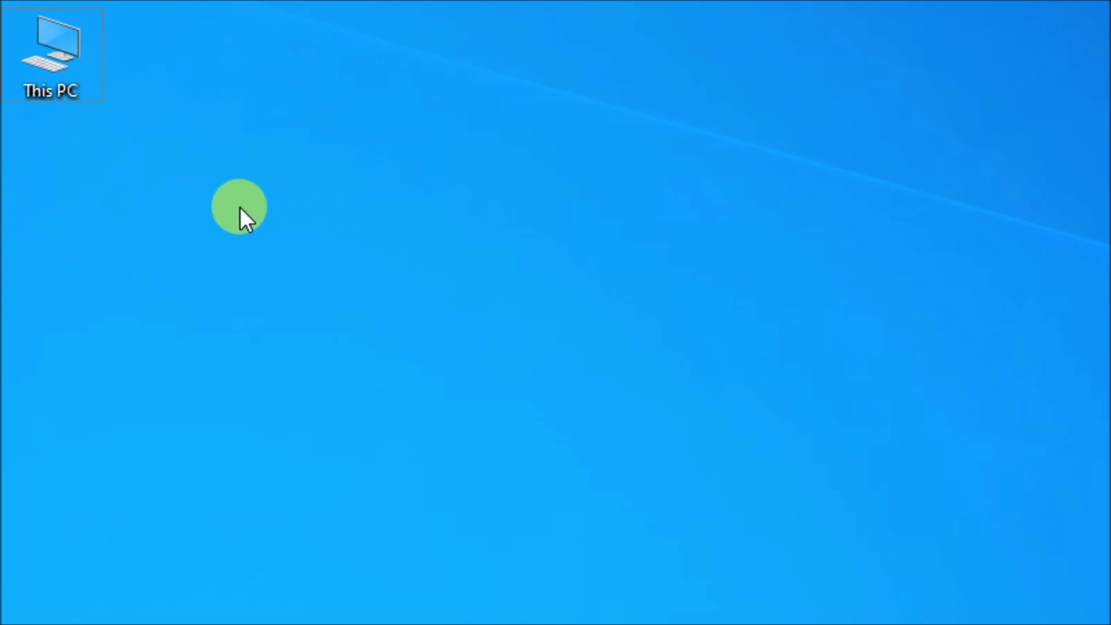
Bring up the Desktop Icon Settings dialog again from the Themes personalization page.
right_click(290, 171)
click(367, 530)
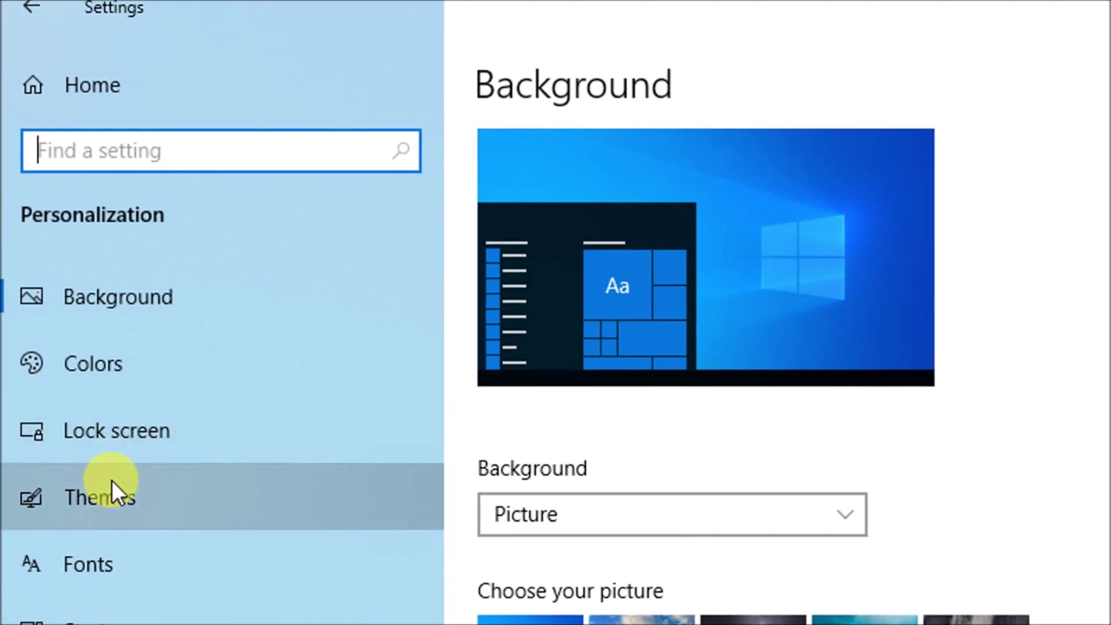
click(112, 481)
click(947, 310)
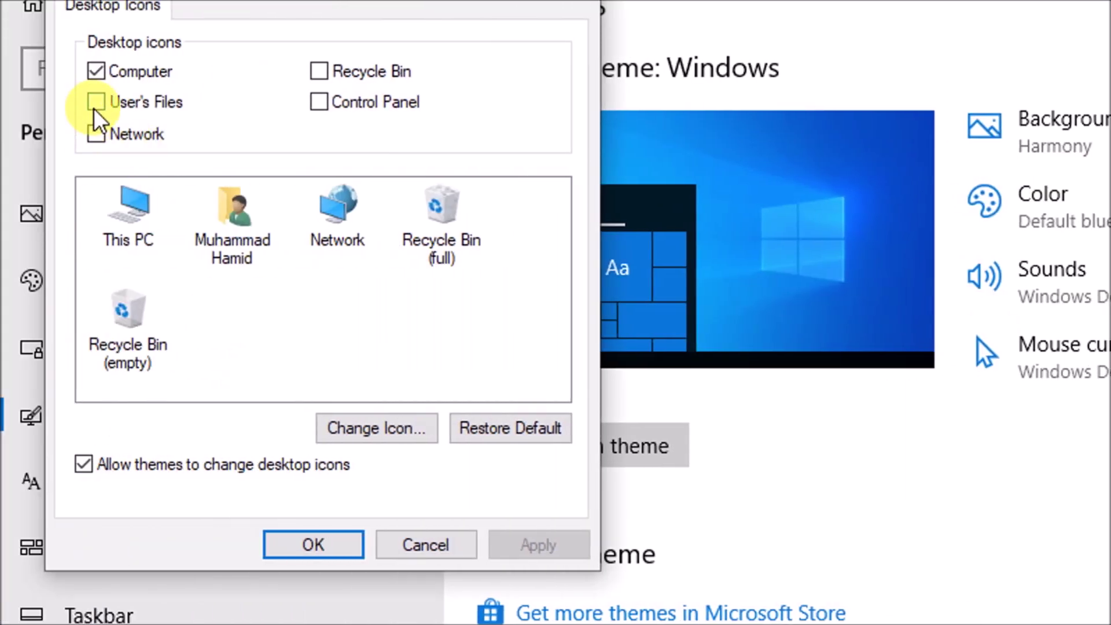
Show the User's Files, Network, Recycle Bin and Control Panel desktop icons, apply the change and return to the desktop.
click(96, 103)
click(95, 137)
click(318, 107)
click(319, 137)
click(529, 585)
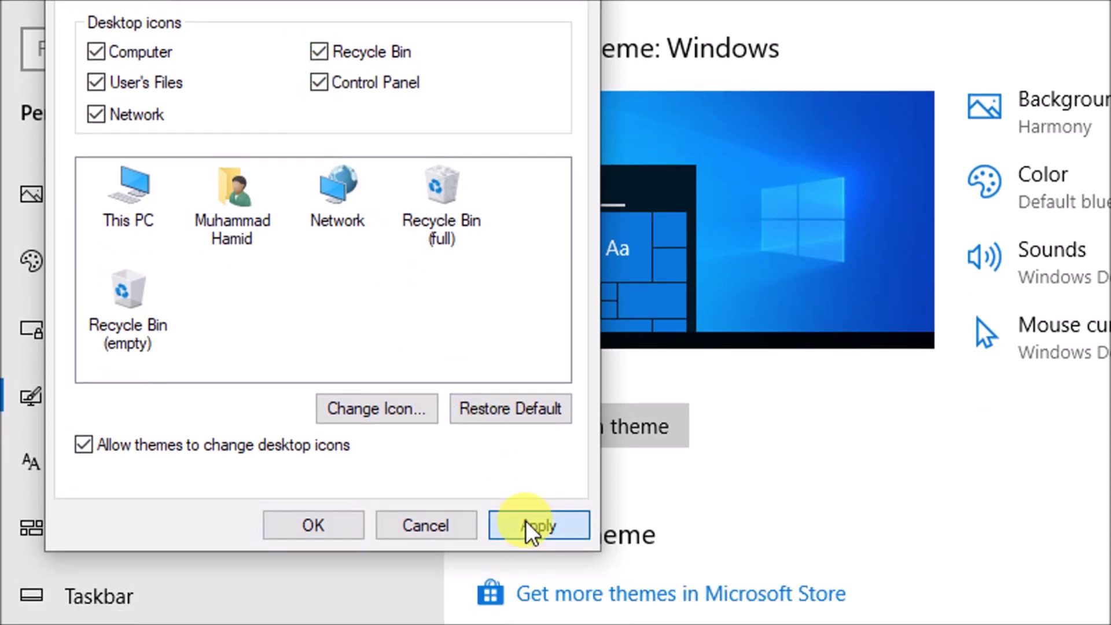
click(313, 525)
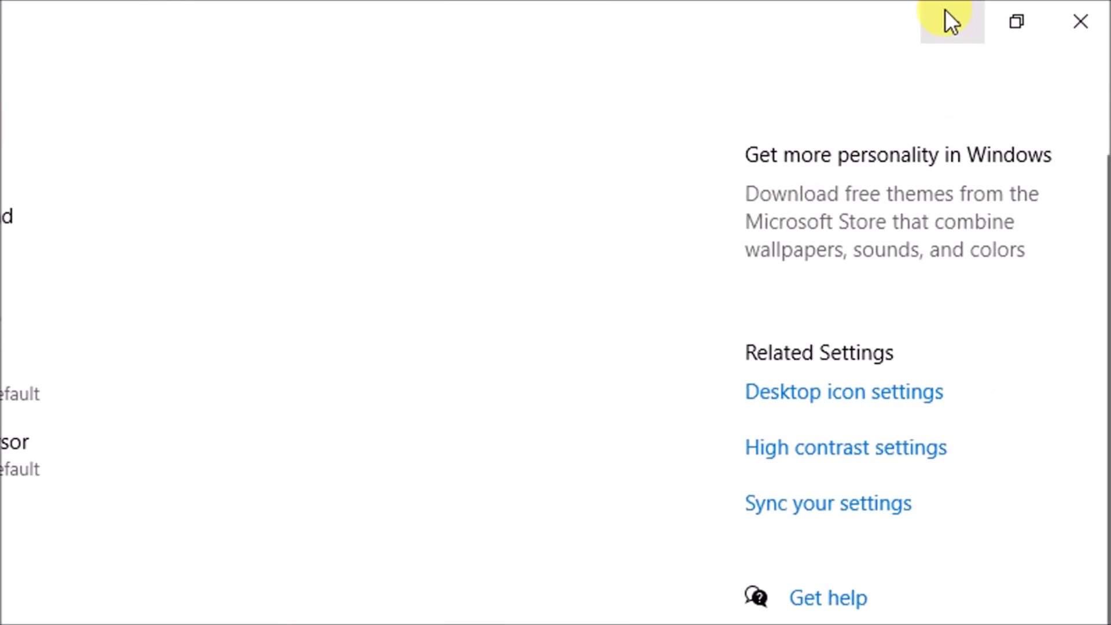
click(946, 11)
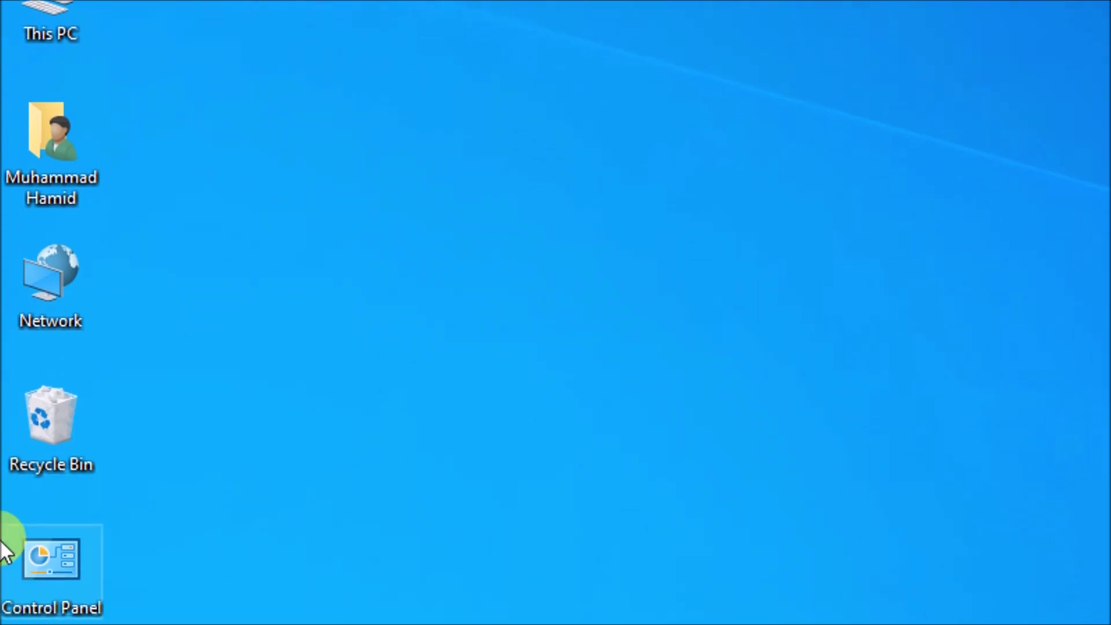